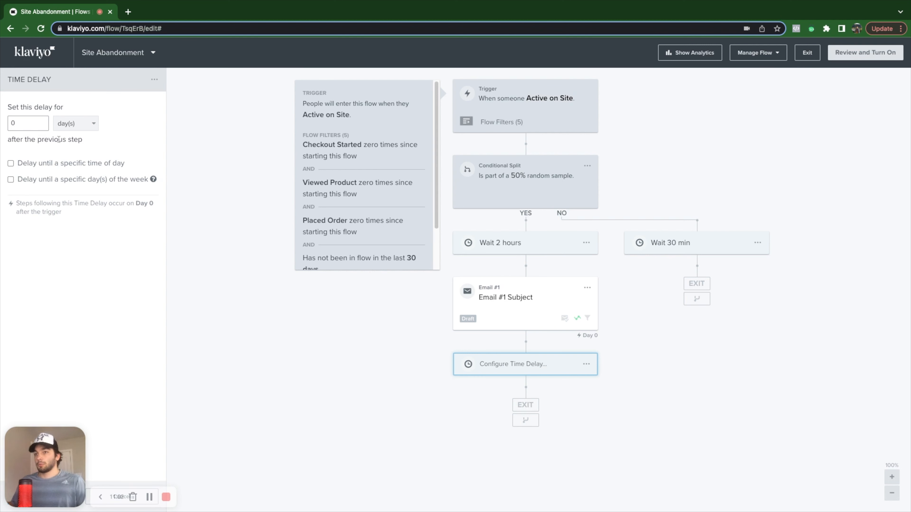
Step: Change the wait after Email #1 to 22 hour(s), save it, and drop a new Email #2 below
{"action": "double_click", "coordinate": [37, 122]}
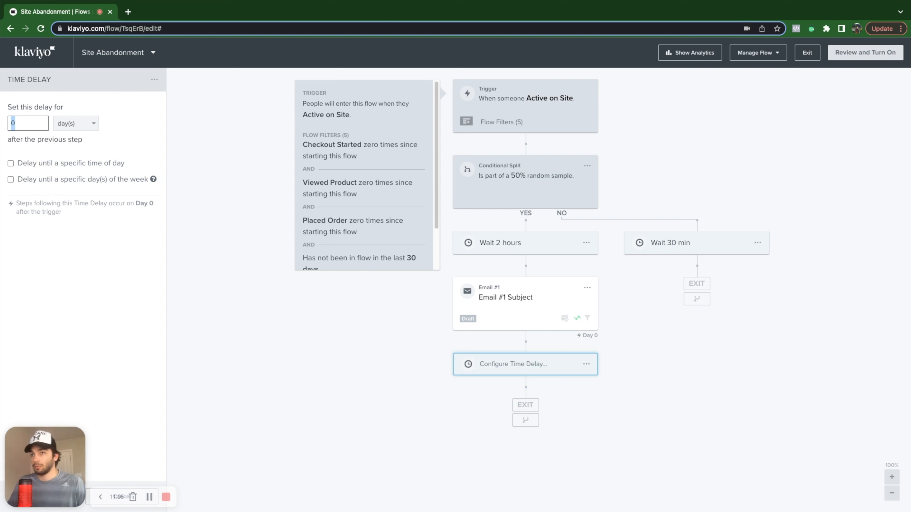
{"action": "type", "text": "22"}
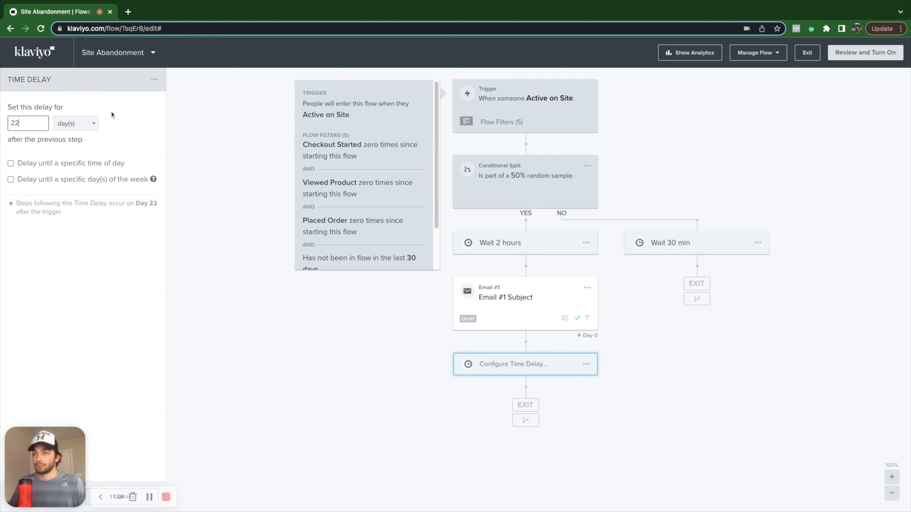
{"action": "left_click", "coordinate": [77, 124]}
{"action": "left_click", "coordinate": [74, 154]}
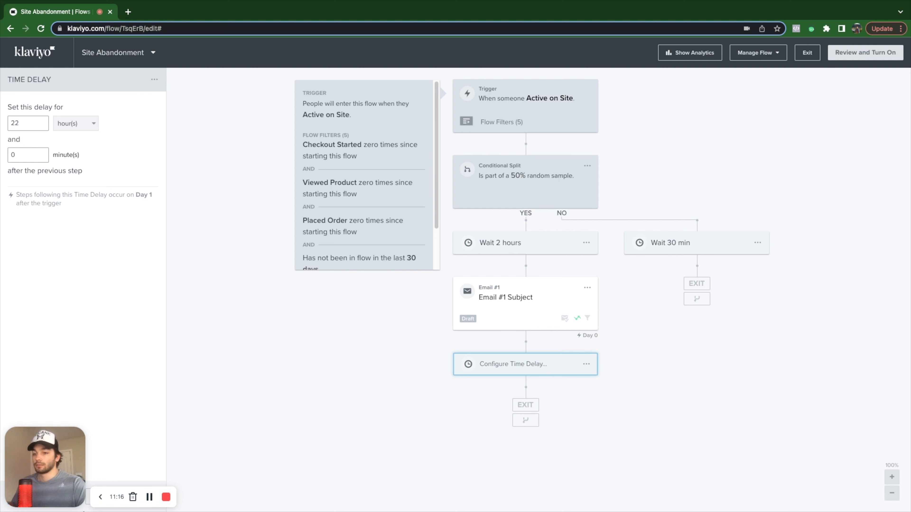
{"action": "left_click_drag", "start_coordinate": [35, 475], "coordinate": [165, 475]}
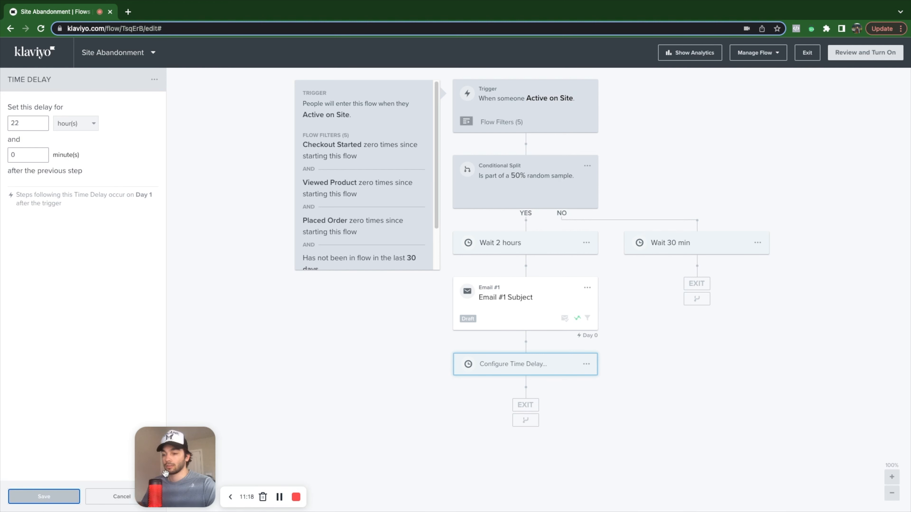
{"action": "left_click", "coordinate": [44, 496]}
{"action": "left_click_drag", "start_coordinate": [67, 108], "coordinate": [520, 395]}
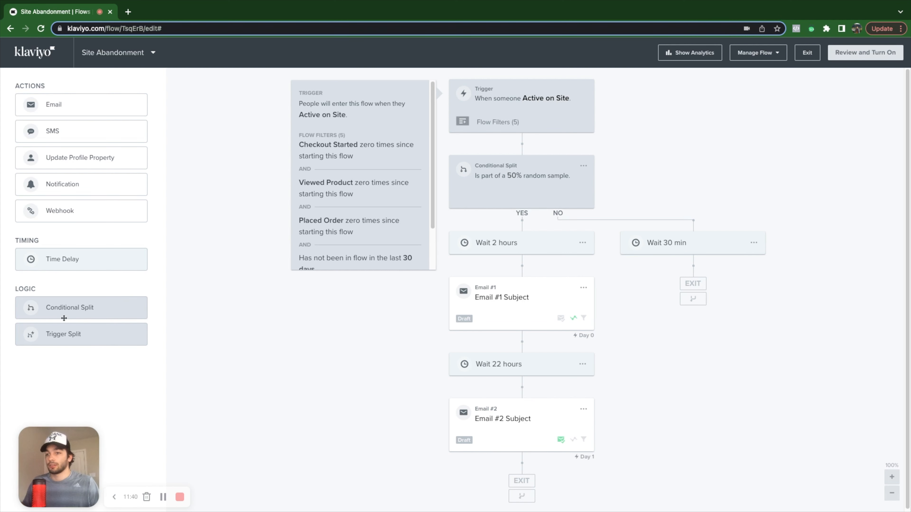
Step: Insert a conditional split above Email #1 on 'What someone has done' with the Placed Order metric
{"action": "left_click_drag", "start_coordinate": [65, 319], "coordinate": [501, 282]}
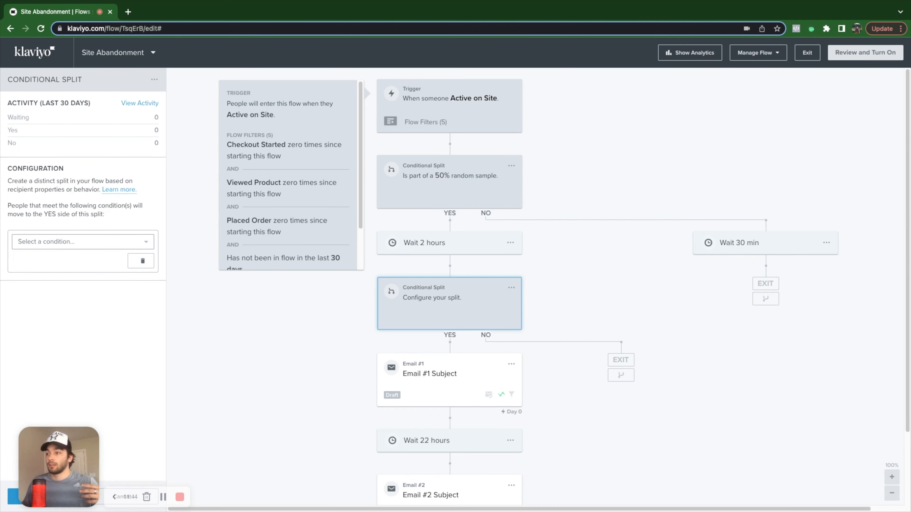
{"action": "left_click", "coordinate": [70, 250]}
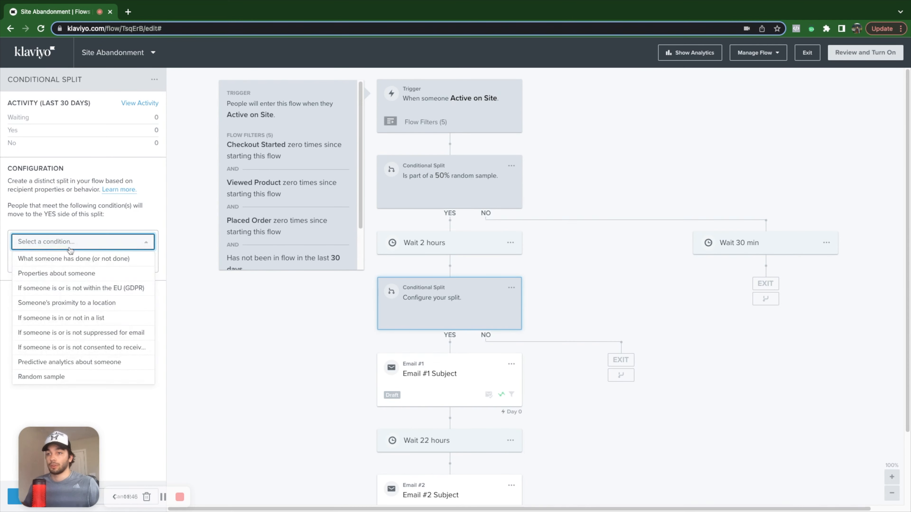
{"action": "left_click", "coordinate": [69, 259]}
{"action": "left_click", "coordinate": [69, 261]}
{"action": "scroll", "coordinate": [104, 359], "scroll_direction": "down", "scroll_amount": 5}
{"action": "left_click", "coordinate": [158, 459]}
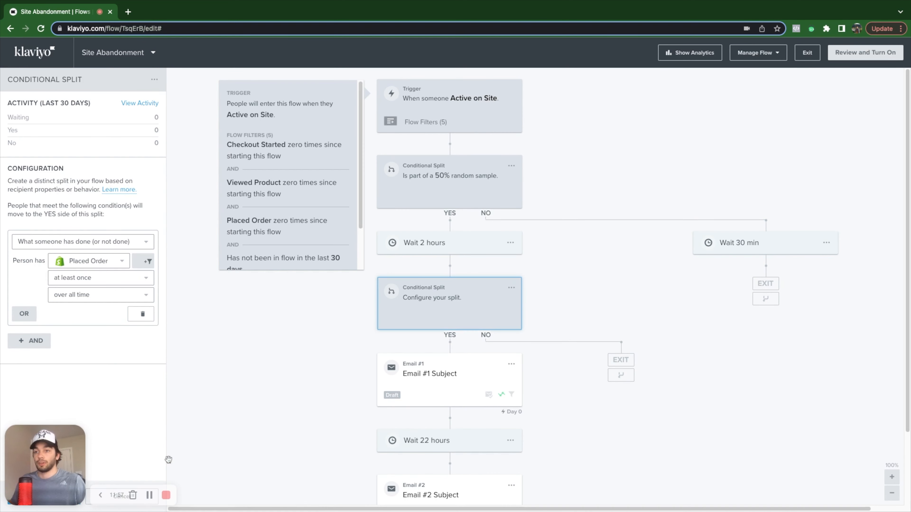
Step: Set the Placed Order condition to equals 1 over all time and save the split
{"action": "left_click", "coordinate": [85, 295]}
{"action": "left_click", "coordinate": [86, 295]}
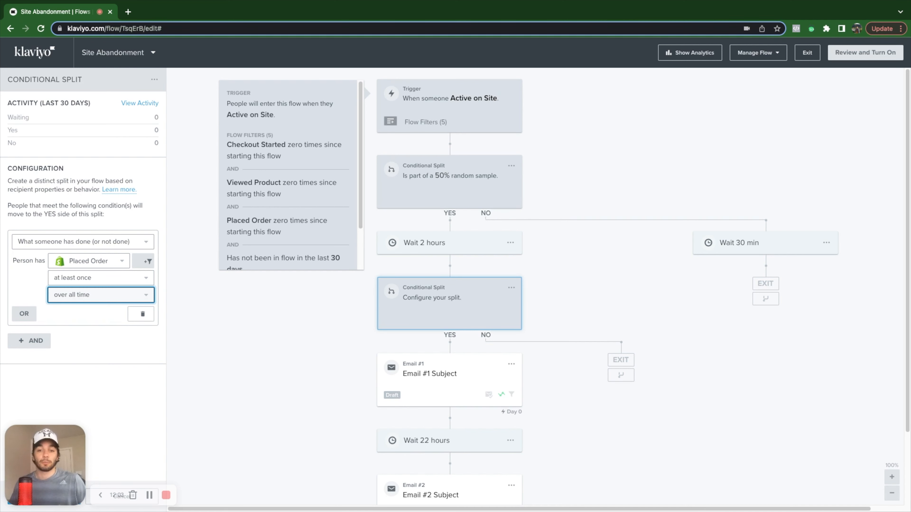
{"action": "left_click", "coordinate": [79, 277]}
{"action": "left_click", "coordinate": [87, 329]}
{"action": "left_click", "coordinate": [89, 302]}
{"action": "left_click", "coordinate": [133, 277]}
{"action": "type", "text": "1"}
{"action": "left_click", "coordinate": [101, 339]}
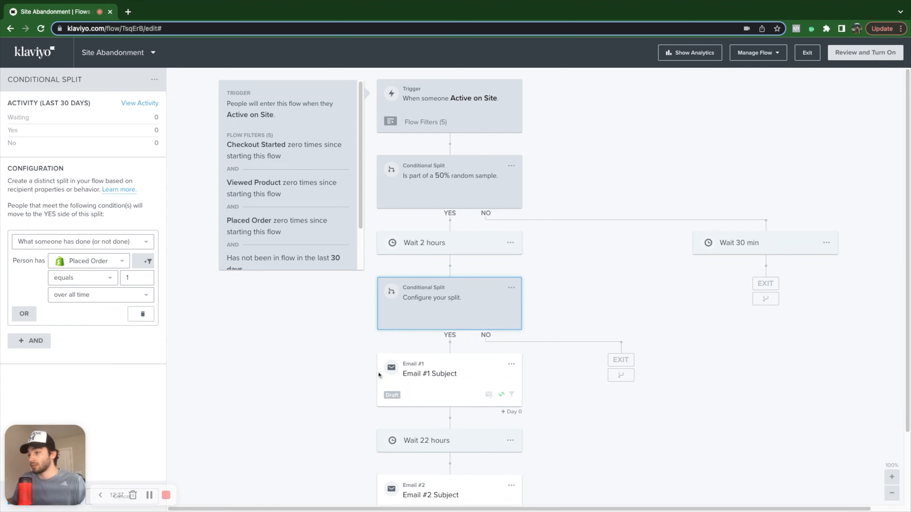
{"action": "scroll", "coordinate": [425, 375], "scroll_direction": "down", "scroll_amount": 2}
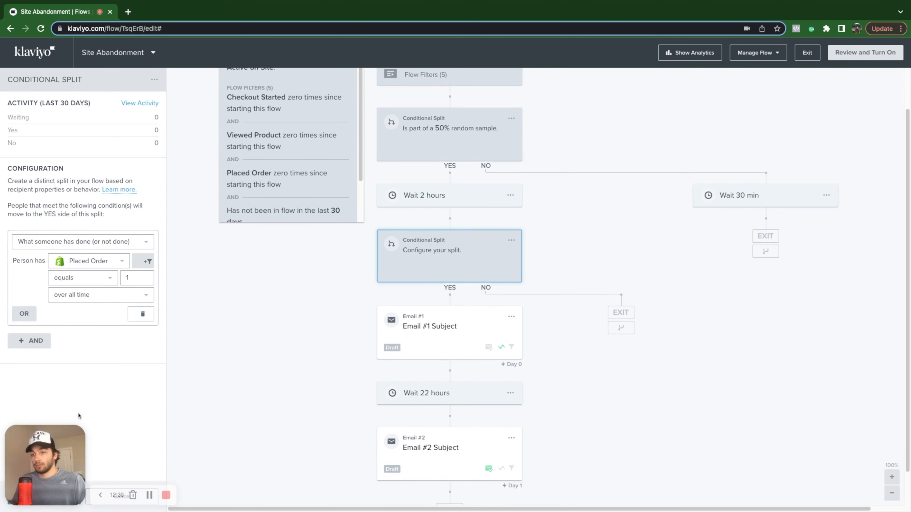
{"action": "left_click_drag", "start_coordinate": [51, 446], "coordinate": [161, 467]}
{"action": "left_click", "coordinate": [67, 502]}
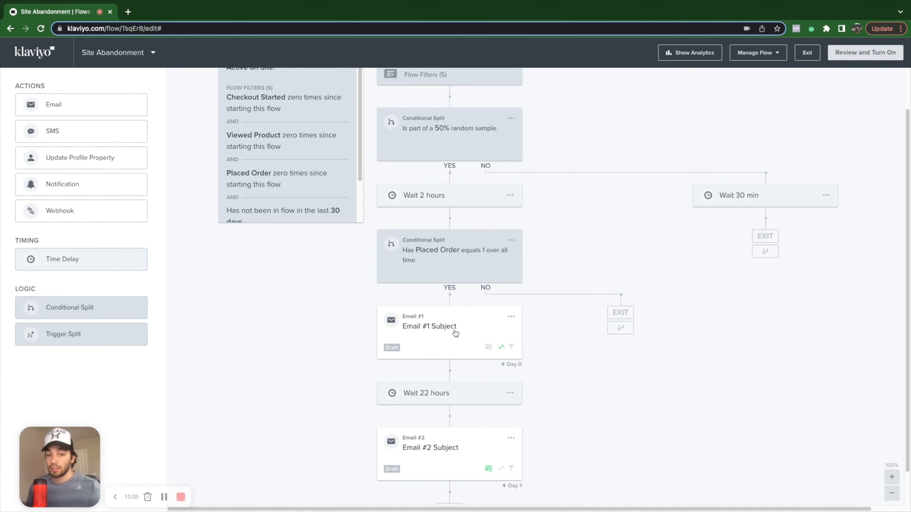
Step: Scroll down the flow to reach the Placed Order conditional split
{"action": "scroll", "coordinate": [449, 442], "scroll_direction": "down", "scroll_amount": 1}
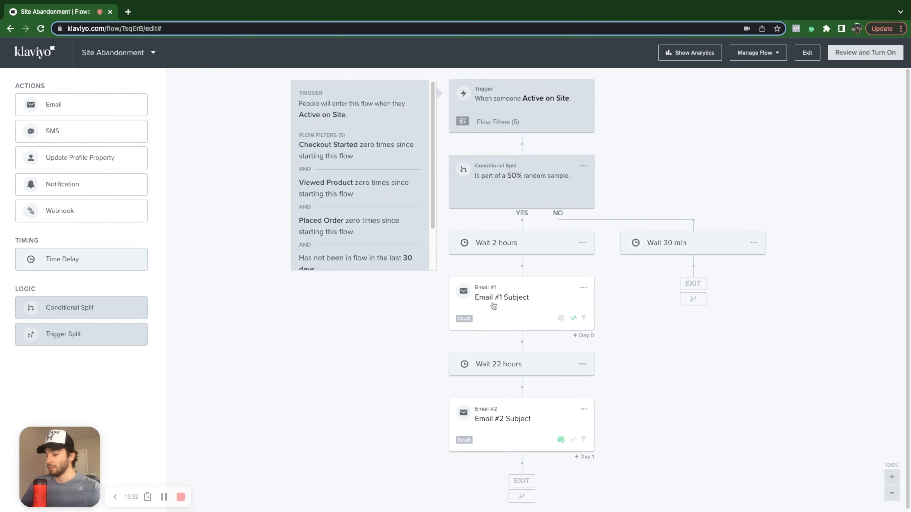
Step: Clone Email #1 and move the copy onto the NO branch of the flow
{"action": "left_click", "coordinate": [583, 287]}
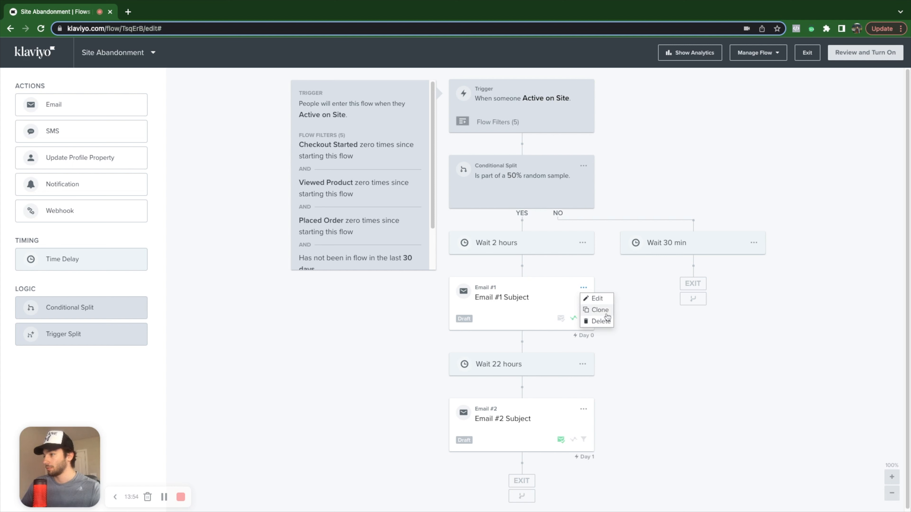
{"action": "left_click", "coordinate": [597, 311]}
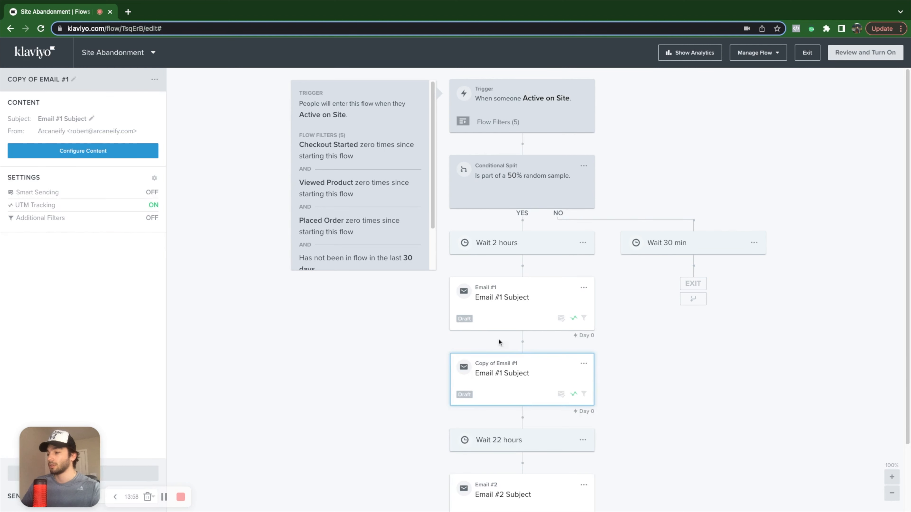
{"action": "left_click_drag", "start_coordinate": [523, 388], "coordinate": [693, 297]}
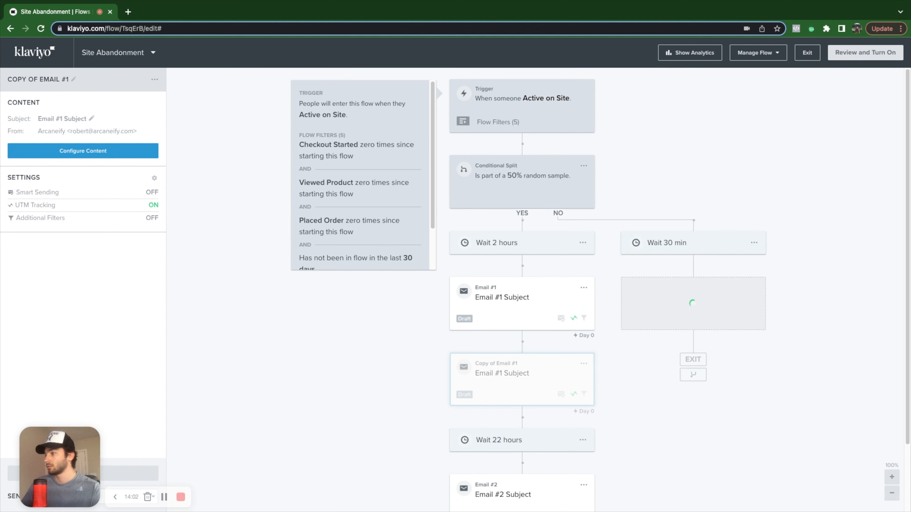
{"action": "left_click_drag", "start_coordinate": [699, 377], "coordinate": [521, 350]}
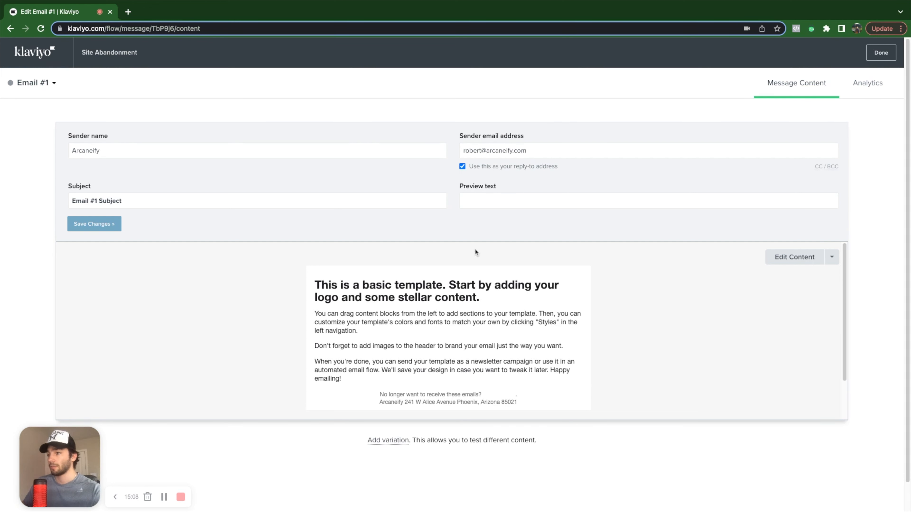
Step: Add variation B to Email #1, open it for editing, and select its subject line
{"action": "left_click", "coordinate": [379, 441]}
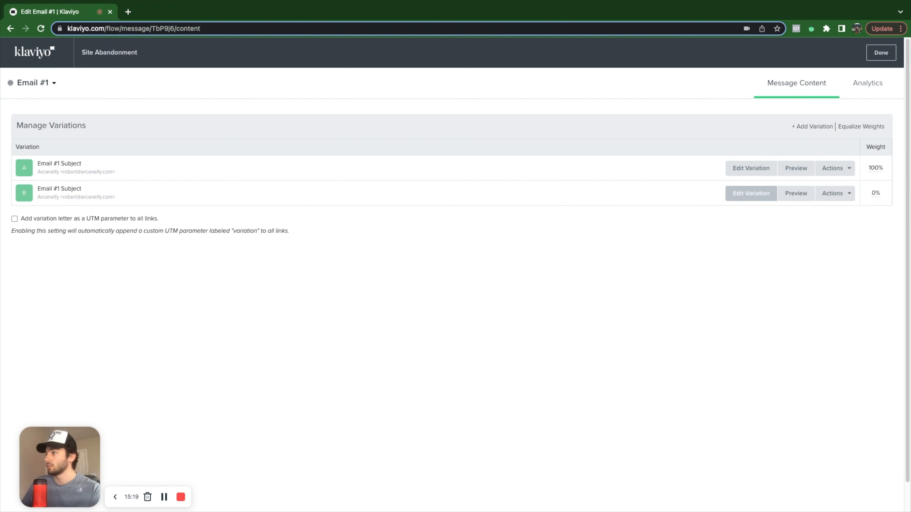
{"action": "left_click", "coordinate": [738, 197]}
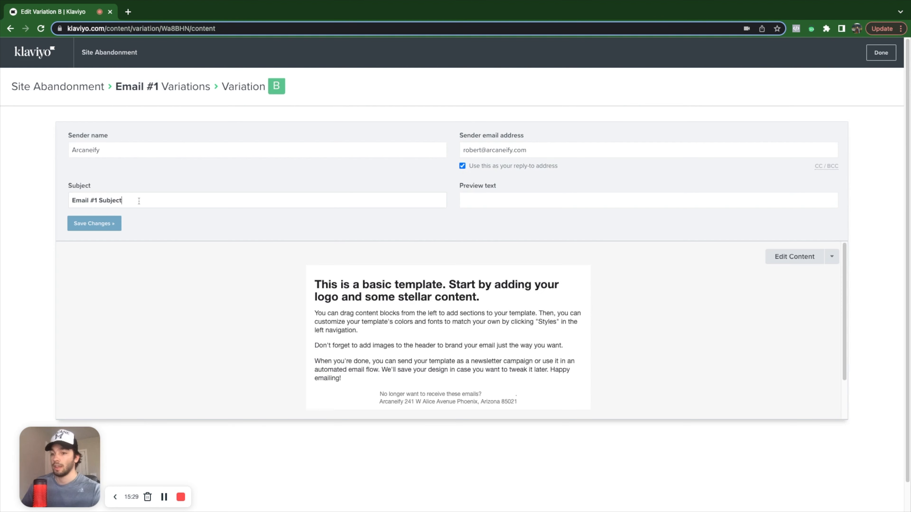
{"action": "triple_click", "coordinate": [138, 201]}
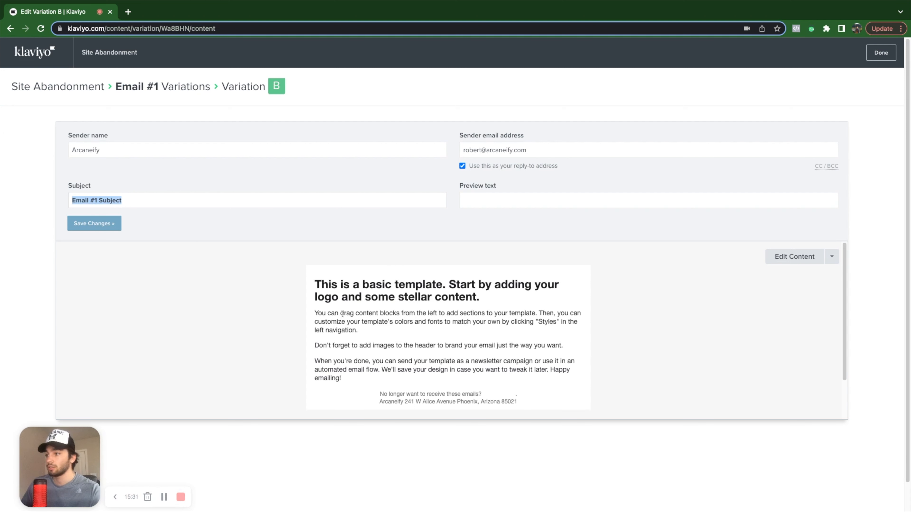